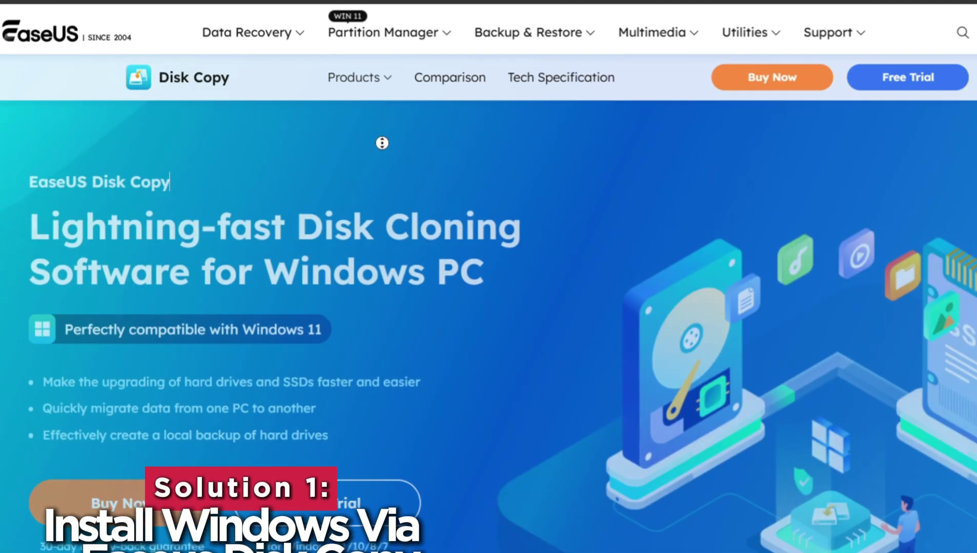
Scroll down the EaseUS Disk Copy page toward the Free Trial download
scroll(375, 157, down, 1)
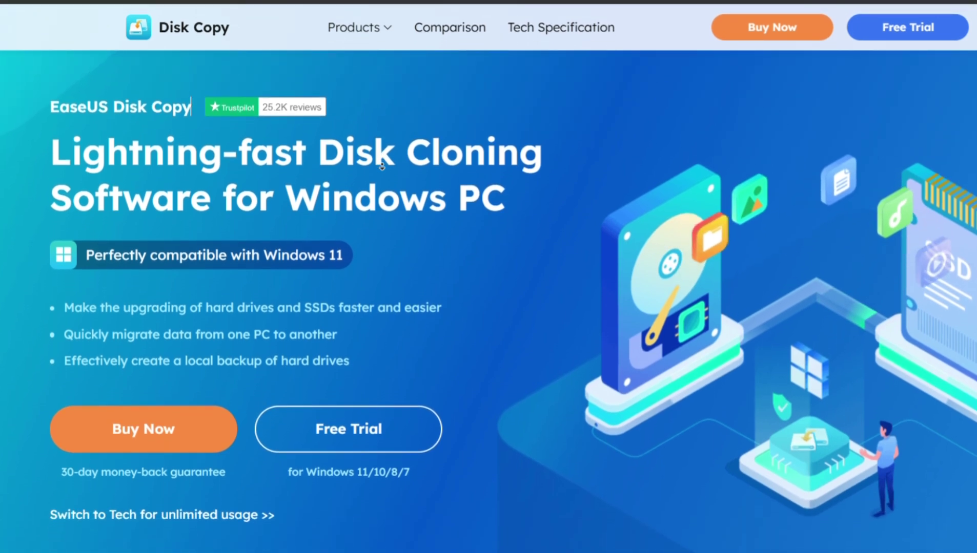
scroll(382, 166, down, 1)
scroll(382, 166, down, 1)
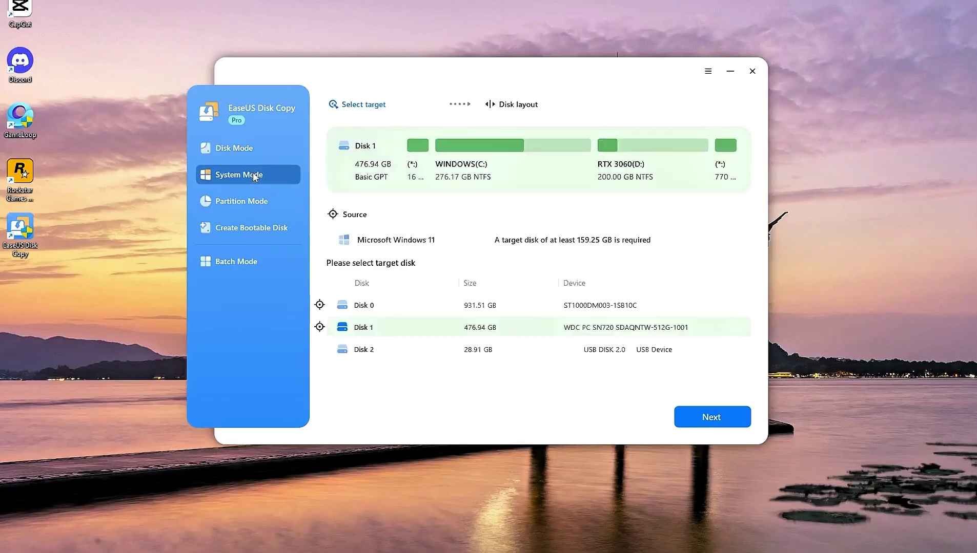
Choose Disk 1 as the clone target and apply the Autofit layout
click(381, 331)
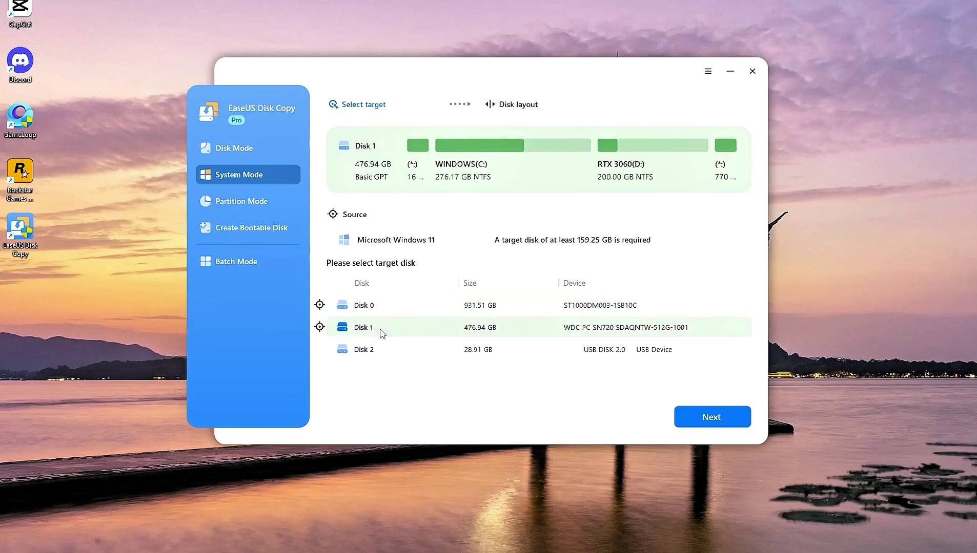
click(712, 417)
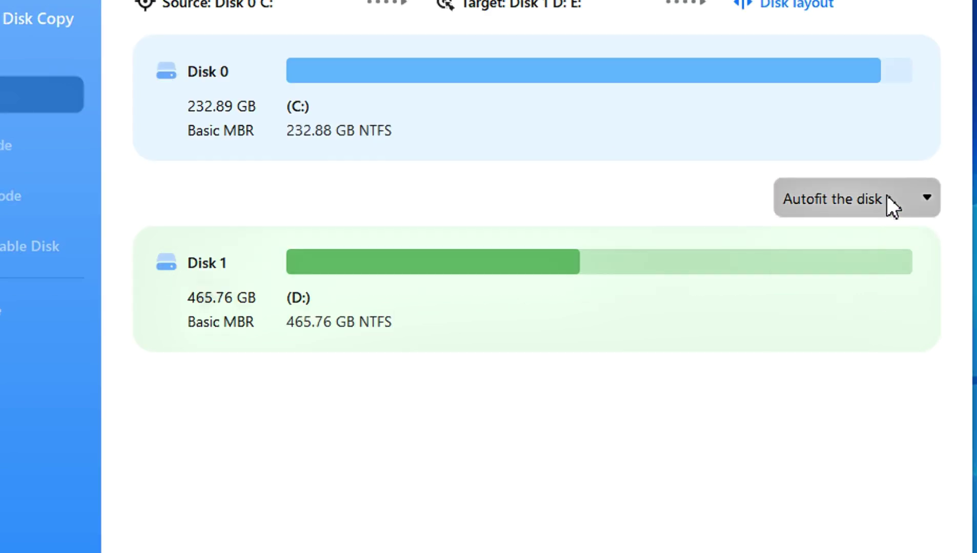
click(886, 195)
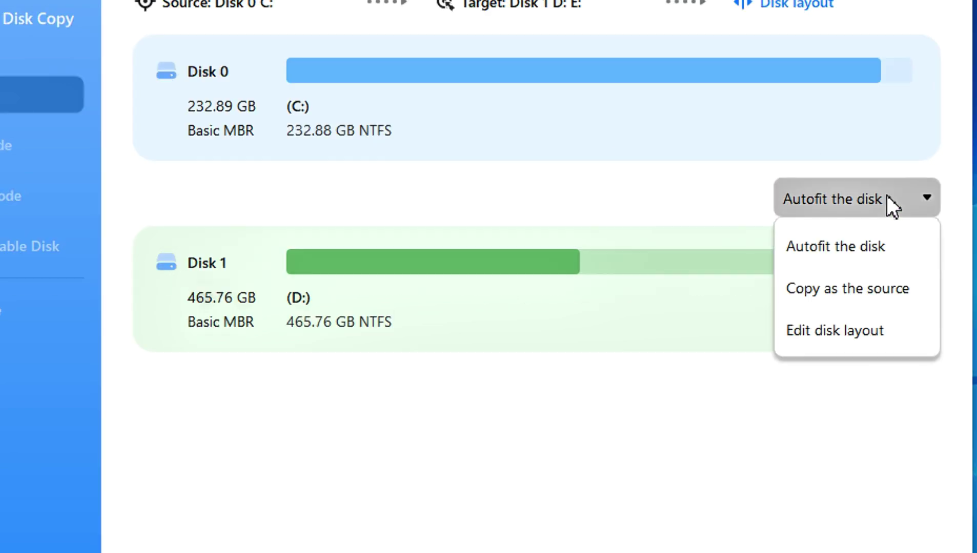
click(879, 242)
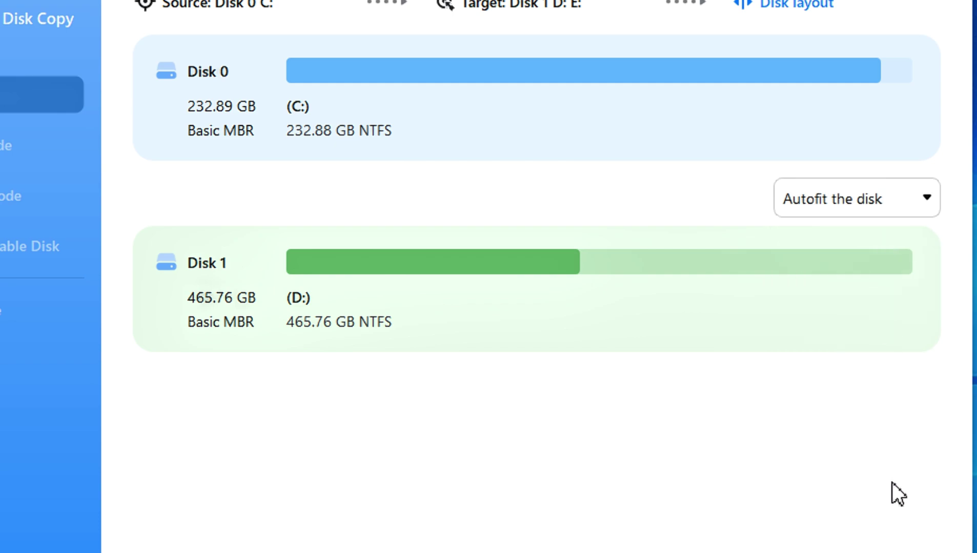
Try Copy as the source layout, then switch Disk 1 to Edit disk layout
click(892, 208)
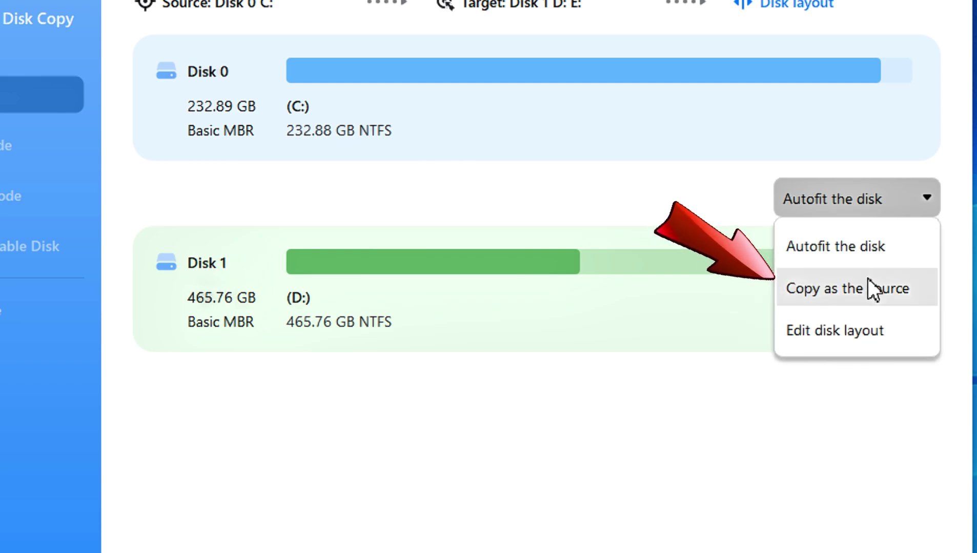
click(866, 302)
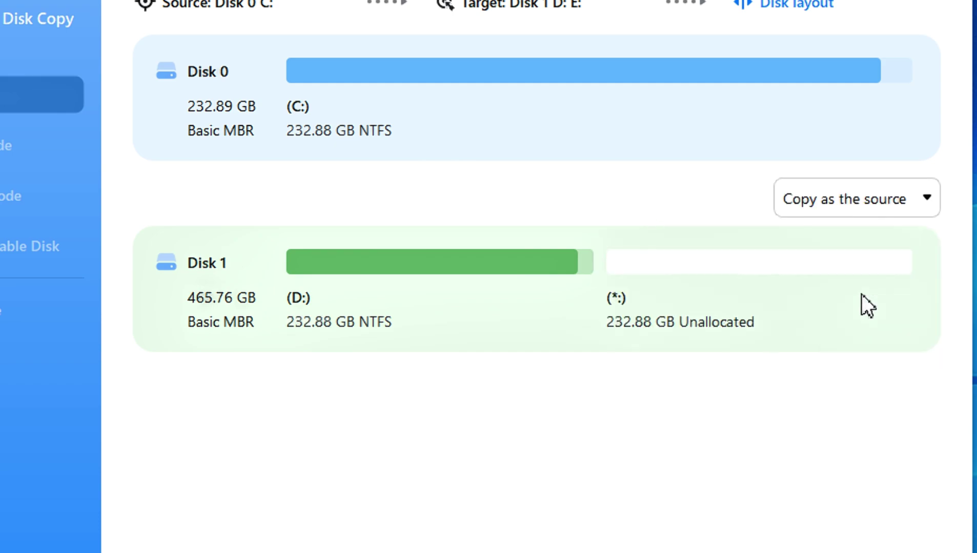
click(870, 208)
click(850, 330)
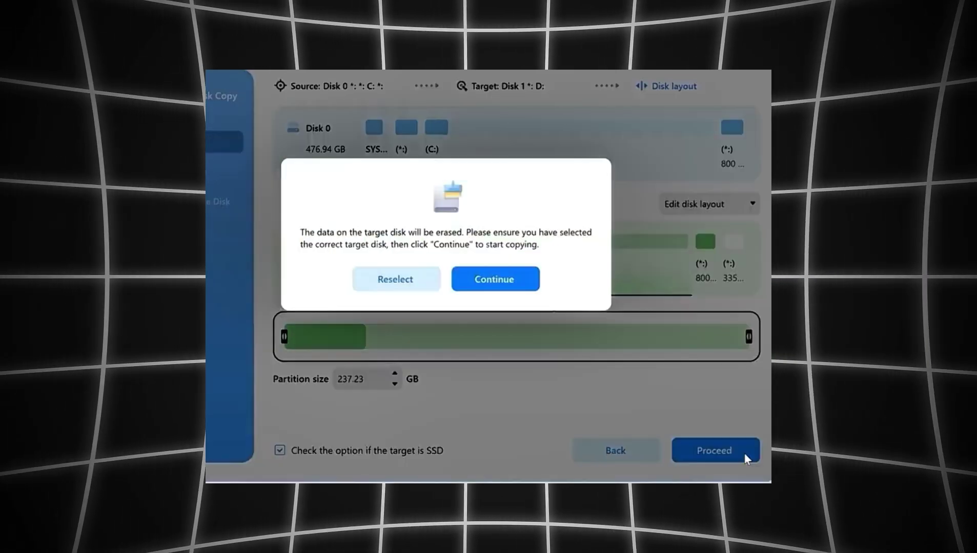
Confirm the erase warning so cloning onto the target disk begins
click(495, 279)
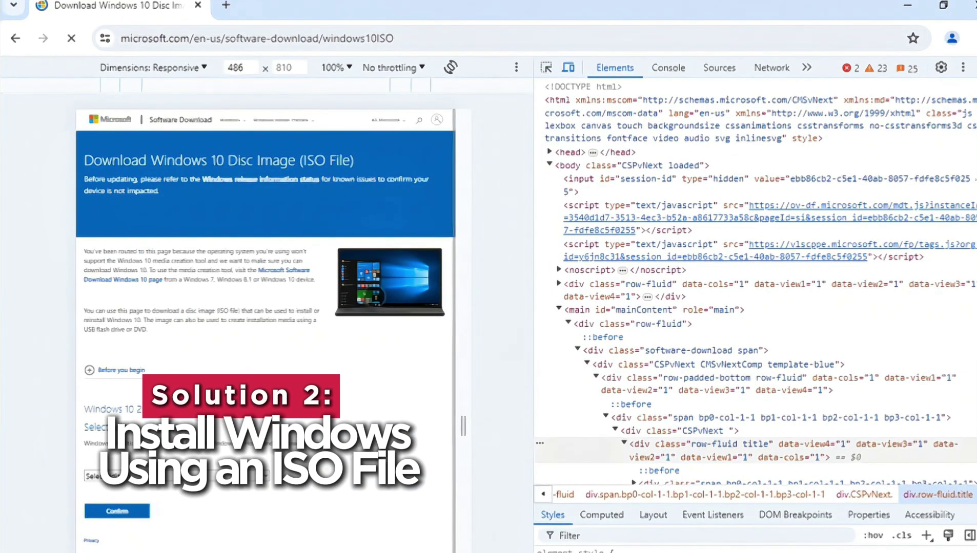
key(ctrl+shift+i)
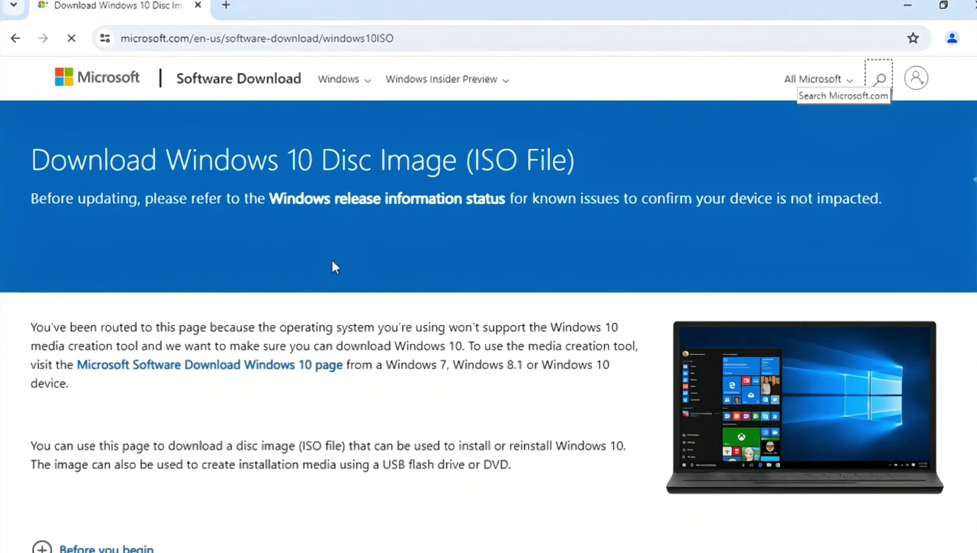
Through DevTools, select and confirm the Windows 10 (multi-edition ISO) edition for Version 22H2
scroll(332, 261, down, 5)
scroll(320, 263, down, 3)
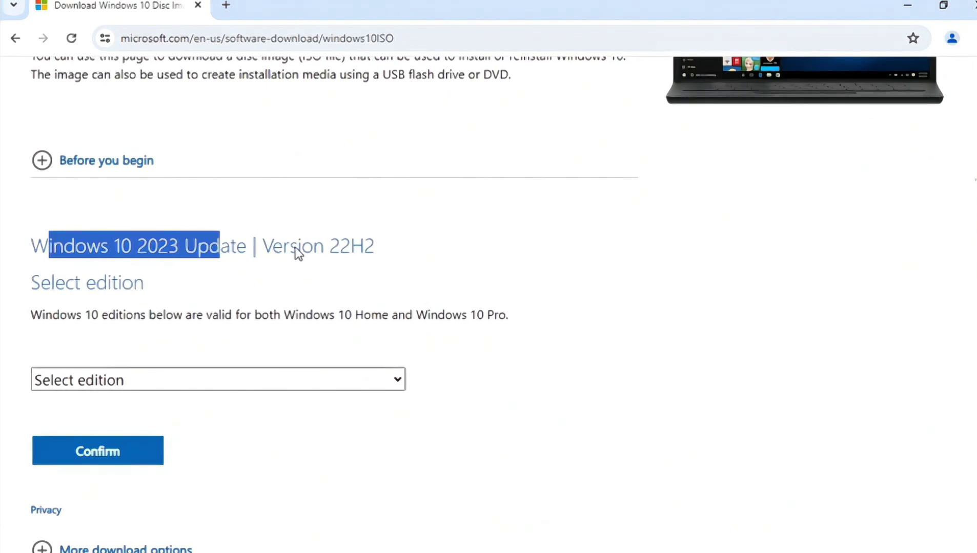
drag(296, 249, 346, 249)
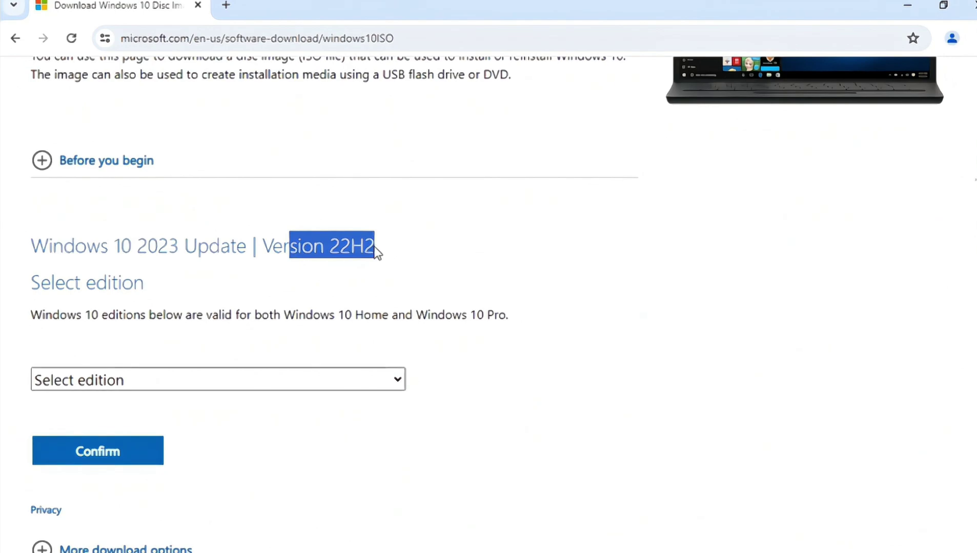
scroll(56, 289, down, 2)
click(109, 303)
click(124, 345)
click(97, 371)
Select English (United States) as the product language and confirm it
scroll(135, 372, down, 4)
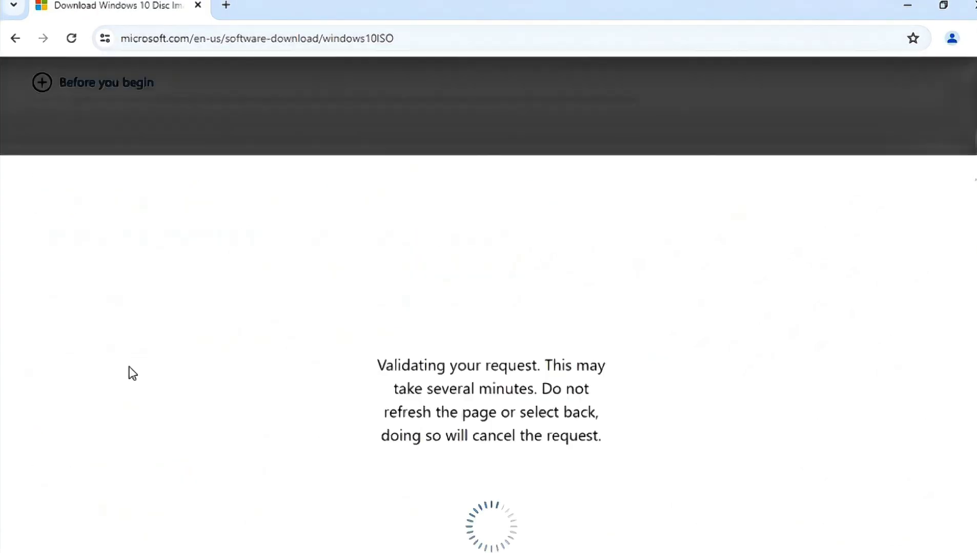
scroll(535, 360, down, 2)
drag(54, 229, 265, 236)
scroll(205, 256, down, 3)
click(102, 194)
click(102, 380)
click(98, 266)
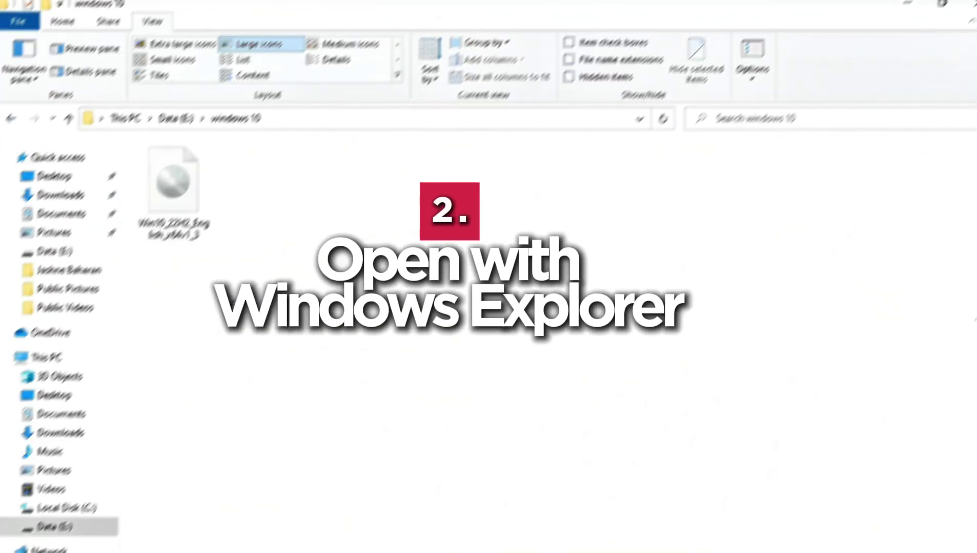
Open the Windows 10 ISO with Windows Explorer and right-click setup.exe to run it as administrator
click(163, 203)
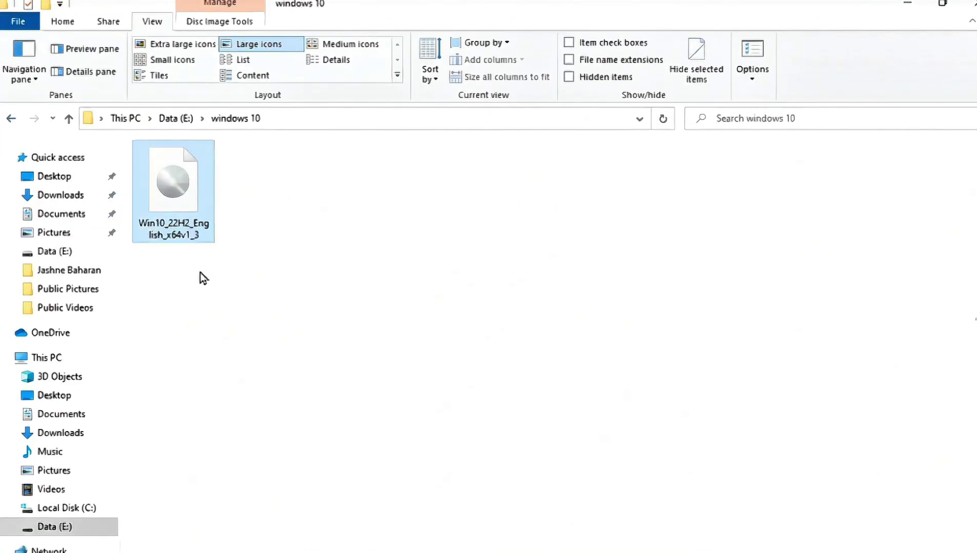
right_click(182, 183)
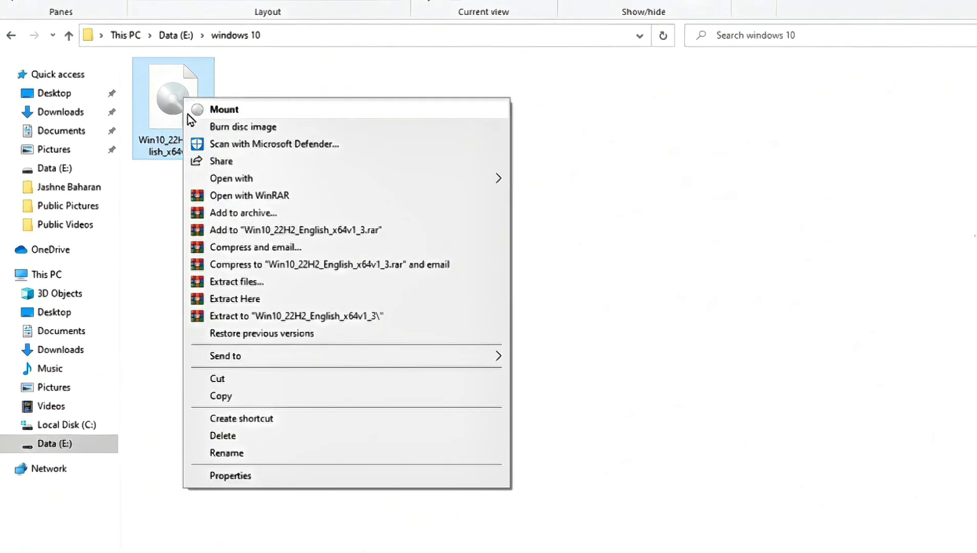
mouse_move(296, 180)
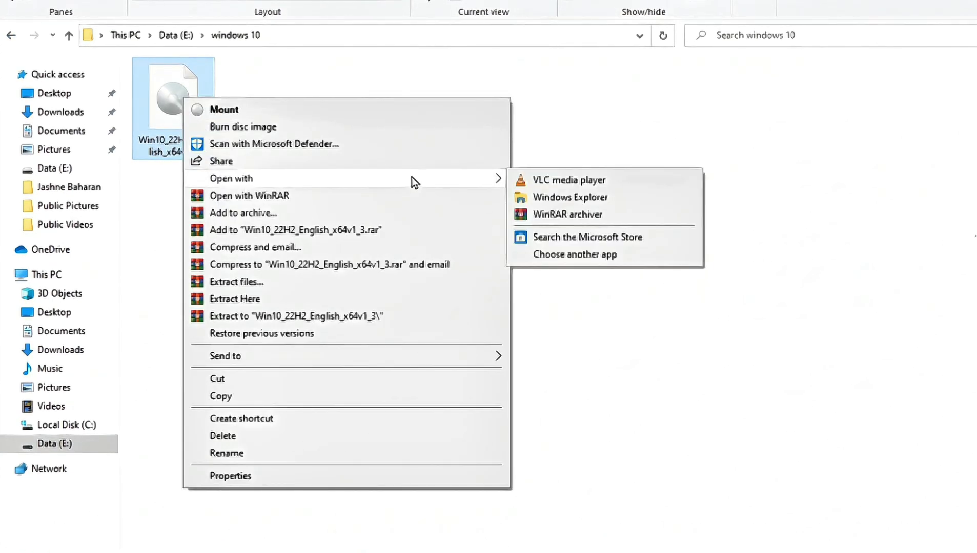
click(550, 203)
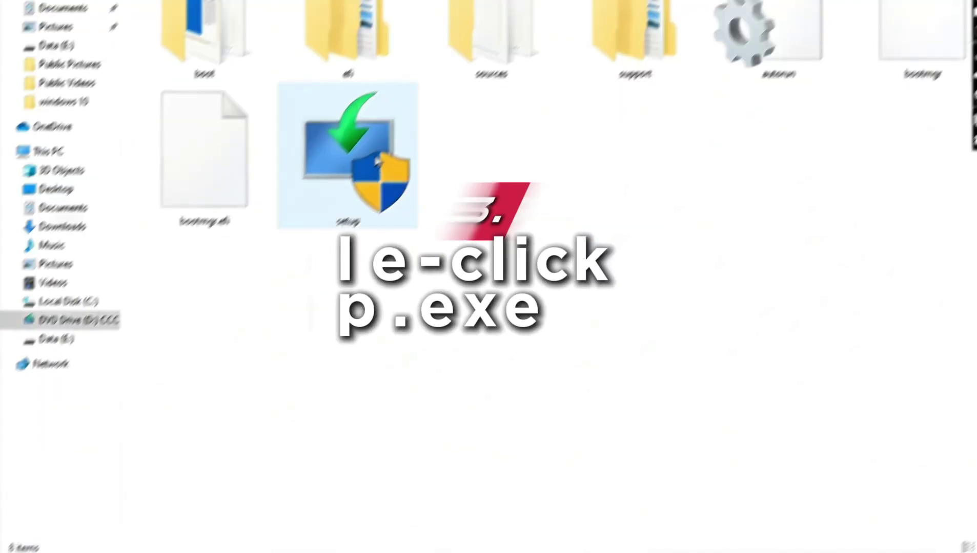
right_click(377, 155)
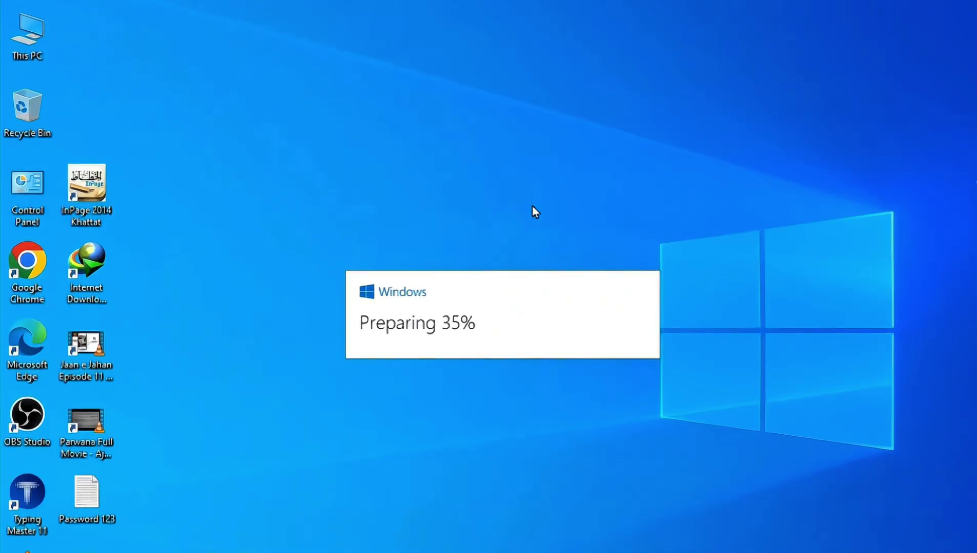
Refresh the desktop while setup prepares, then skip updates with Not right now
right_click(507, 144)
click(523, 190)
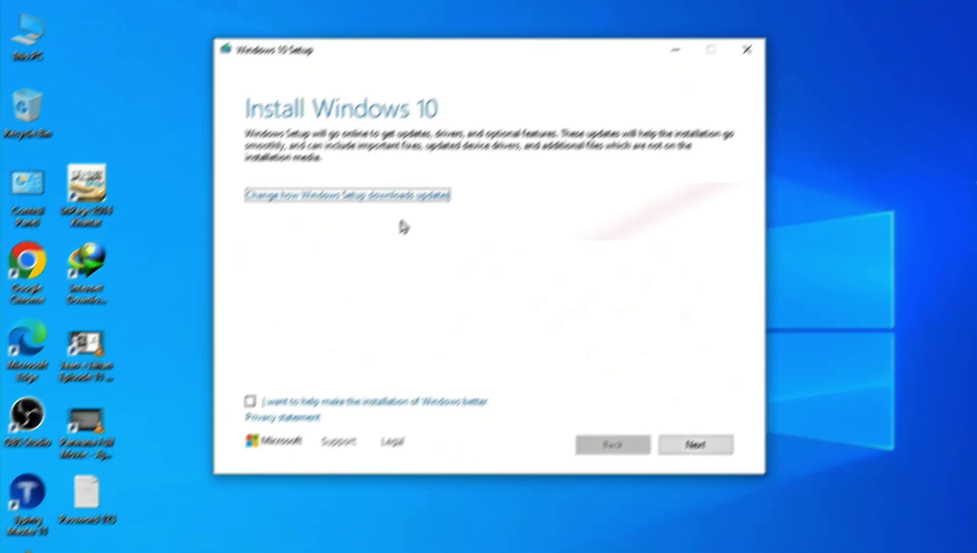
click(388, 199)
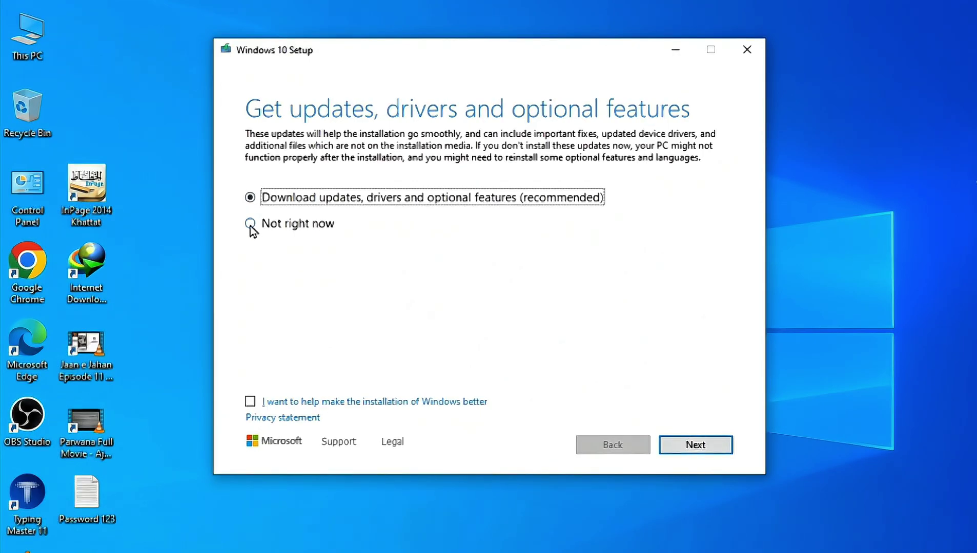
click(707, 449)
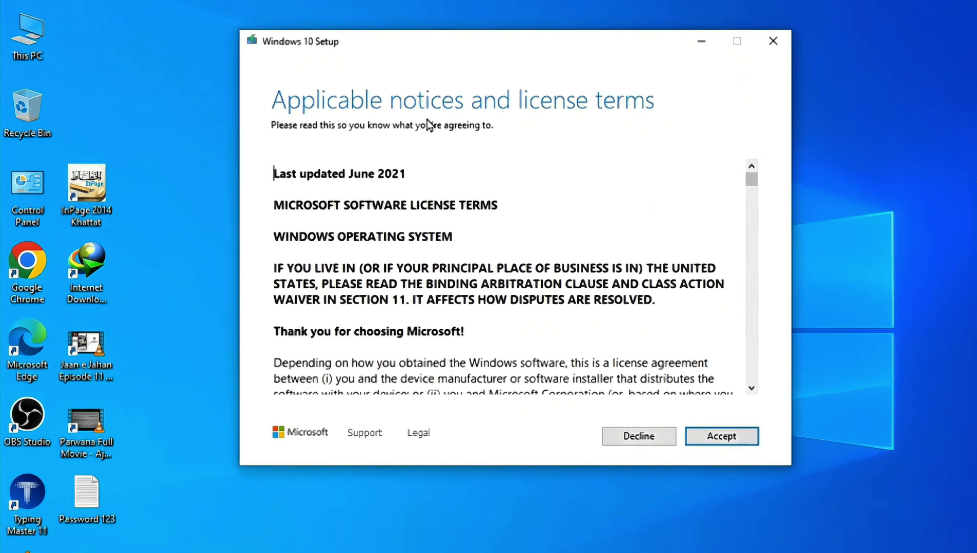
Accept the license, keep nothing, and start installing Windows 10
key(Return)
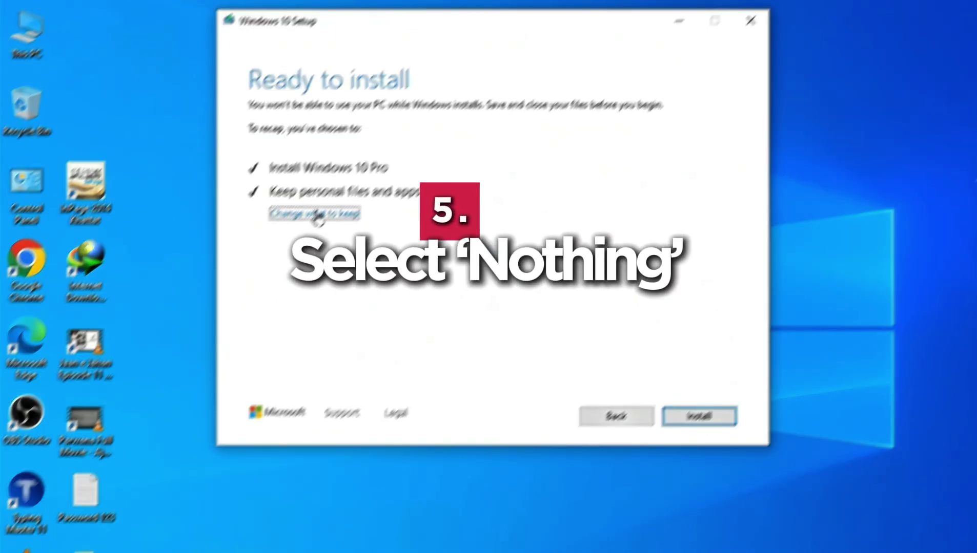
click(314, 214)
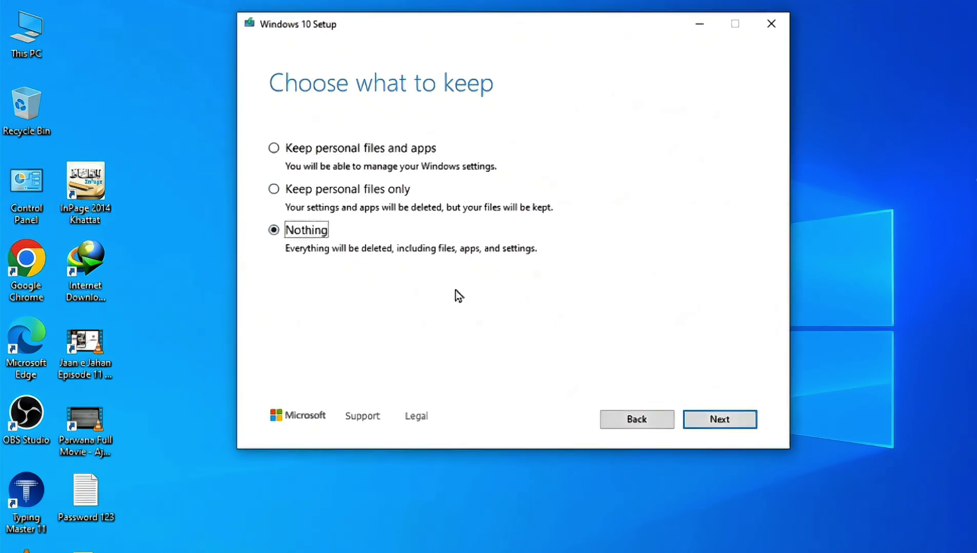
click(703, 420)
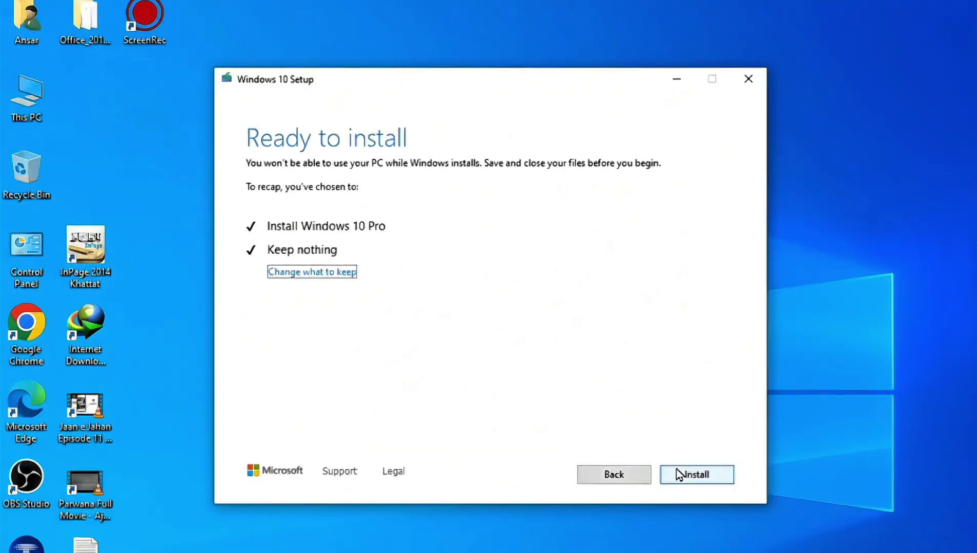
click(677, 470)
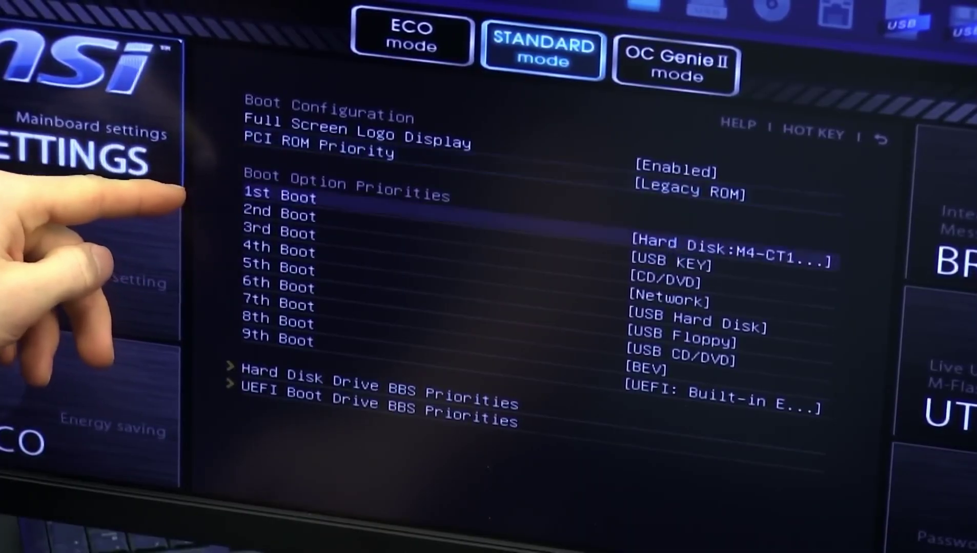
Select the 1st Boot entry under Boot Option Priorities to change it
click(676, 247)
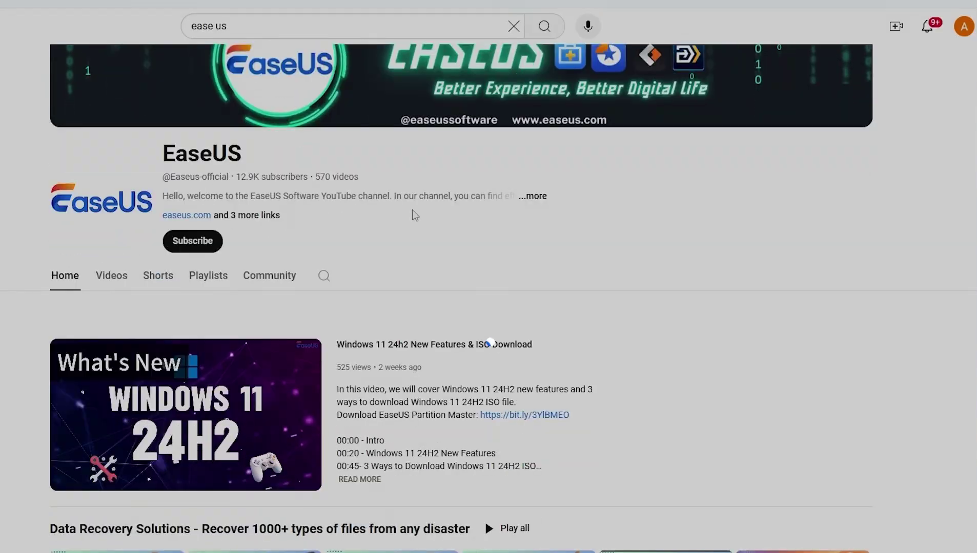
Scroll down through the EaseUS channel's rows of tutorial playlists
scroll(412, 209, down, 1)
scroll(412, 209, down, 3)
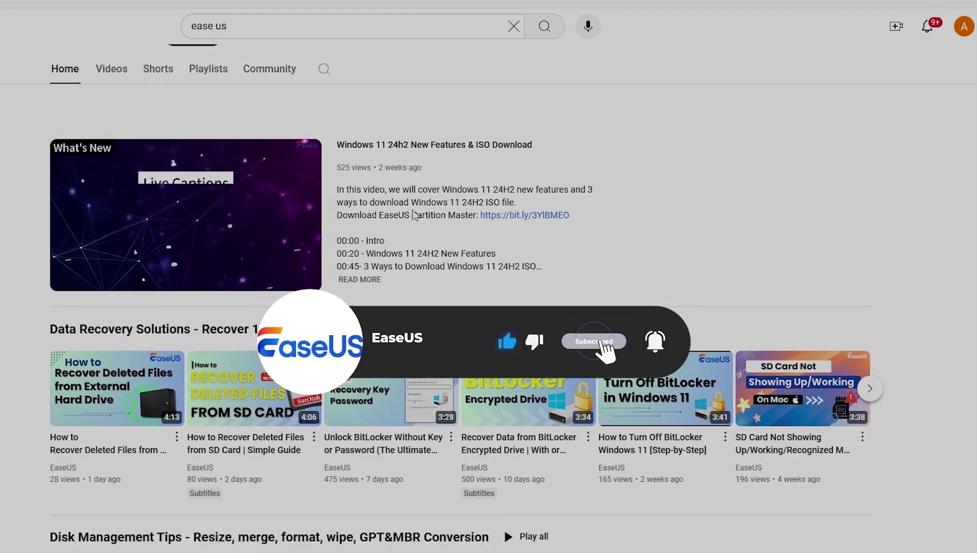
scroll(414, 214, down, 5)
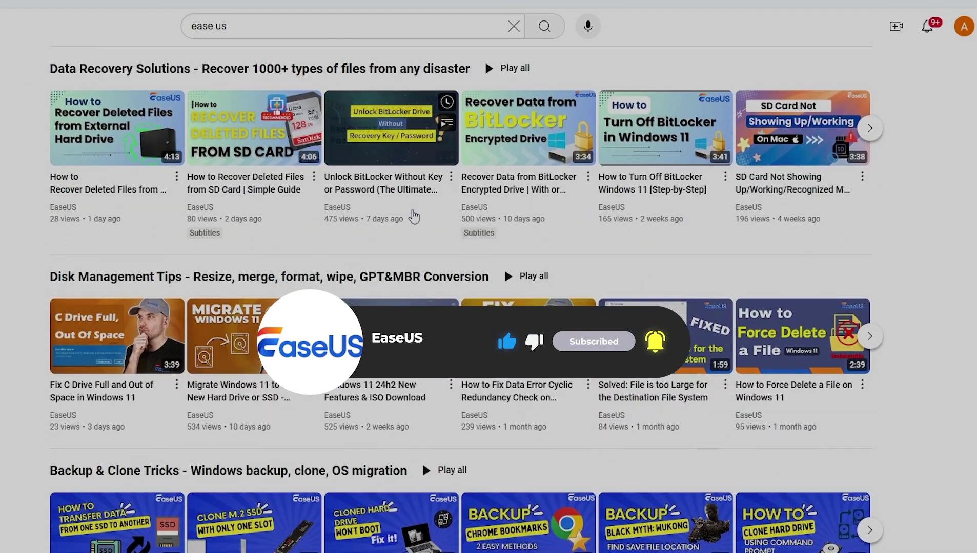
scroll(414, 216, down, 5)
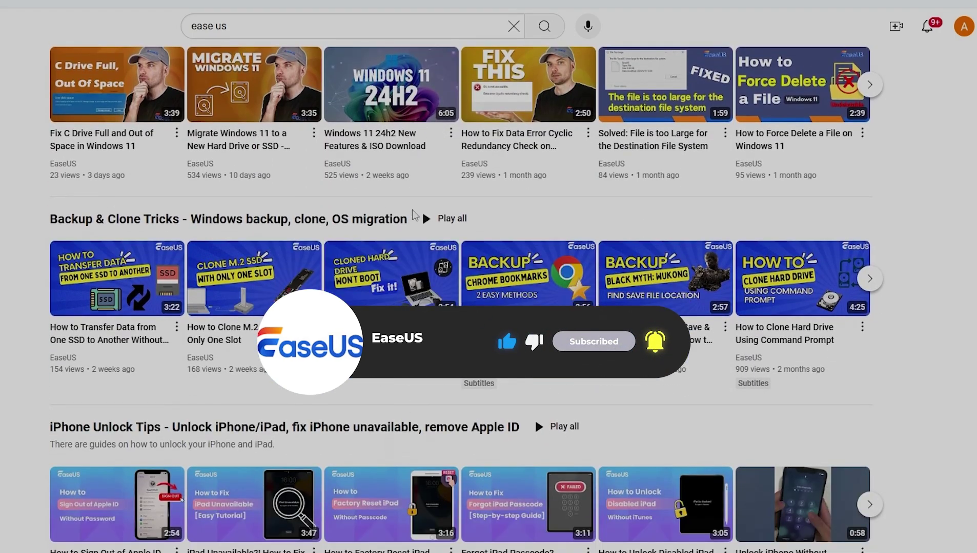
scroll(415, 215, down, 4)
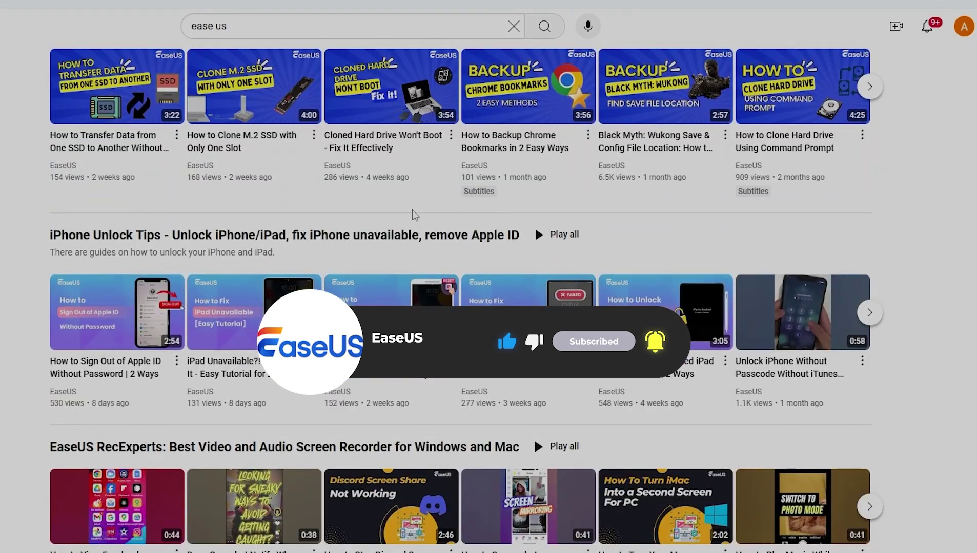